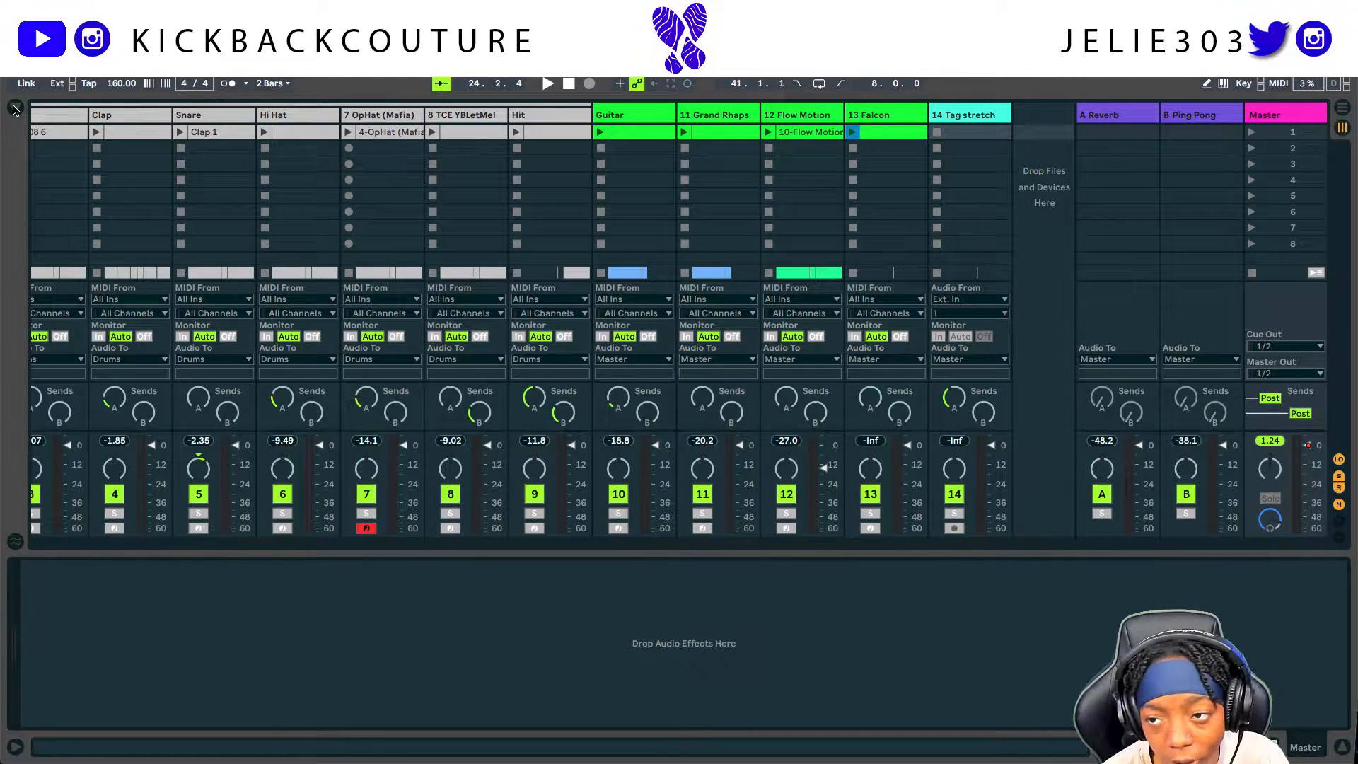
- Add a Limiter followed by a Glue Compressor from the audio effects library to the Master track
click(14, 108)
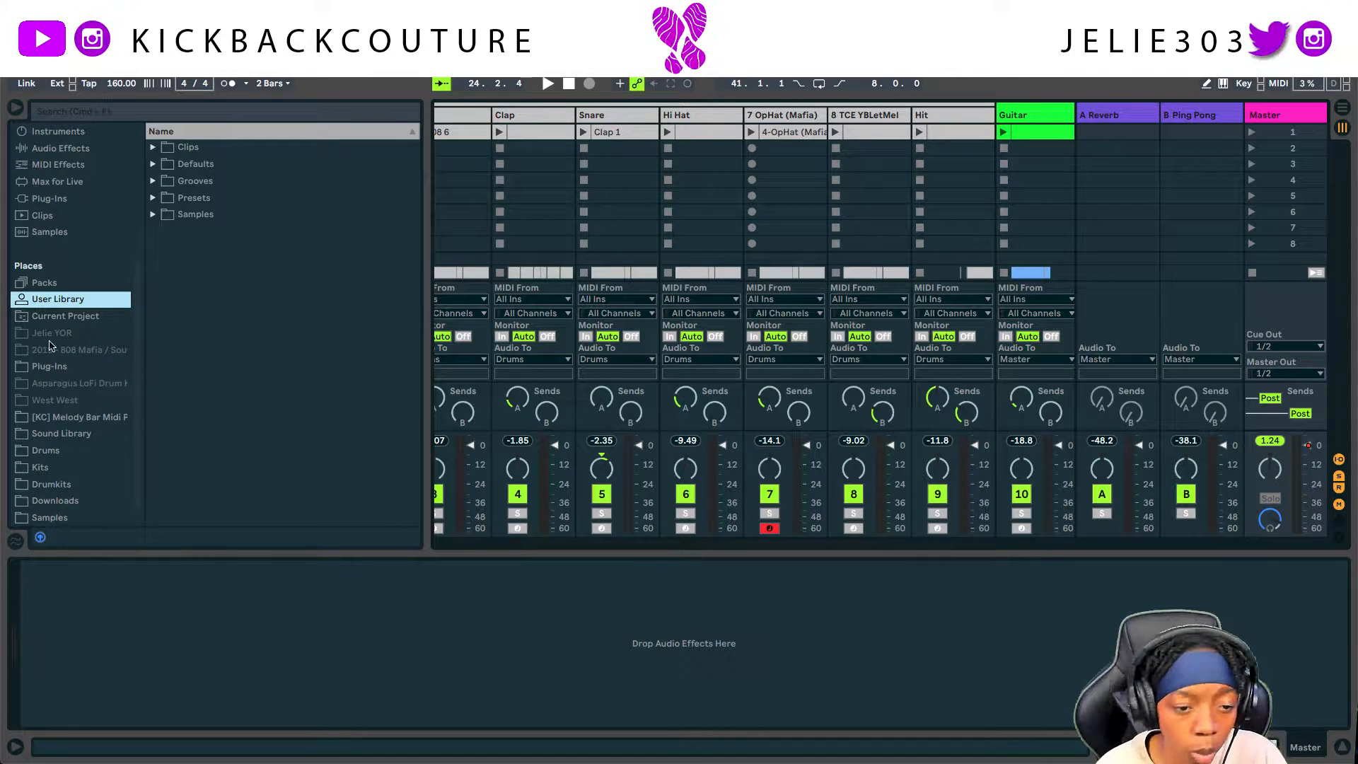
scroll(71, 246, up, 5)
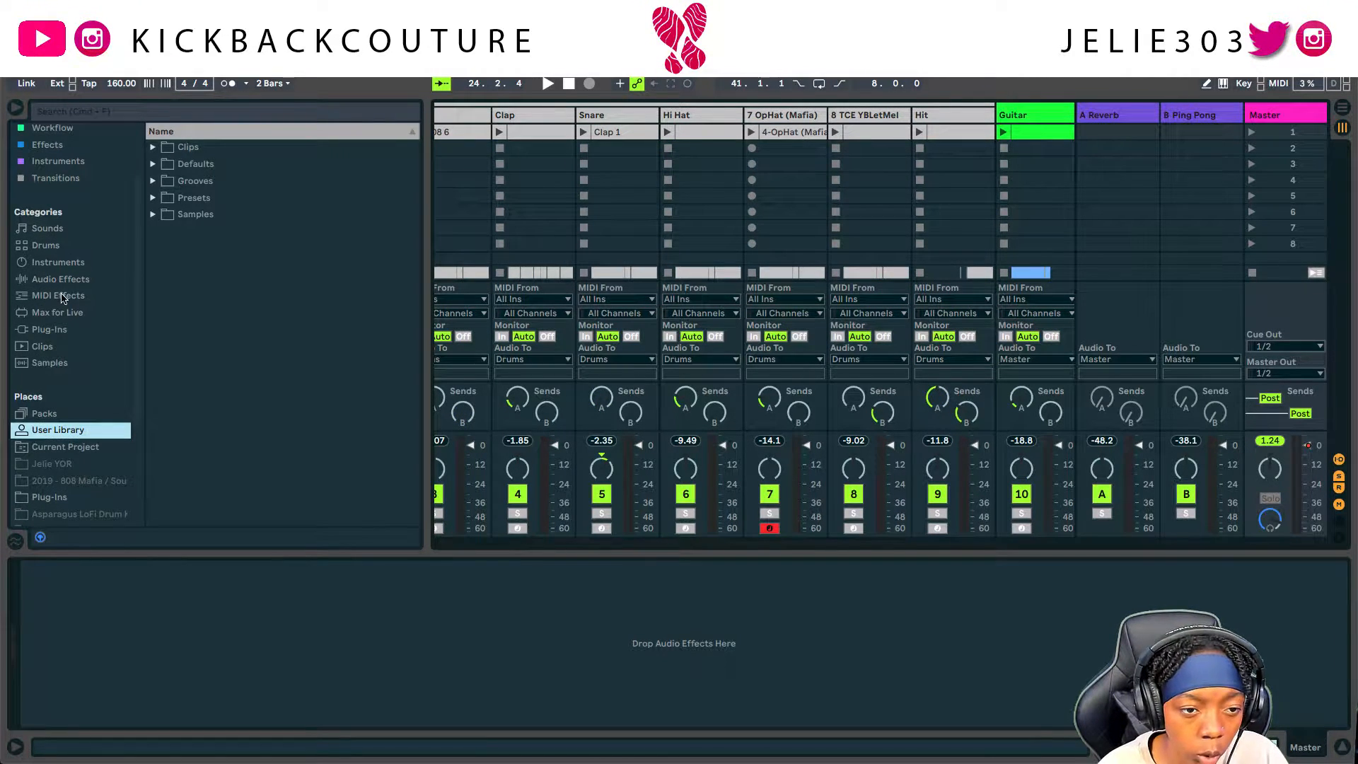
click(63, 296)
click(62, 279)
scroll(226, 318, down, 8)
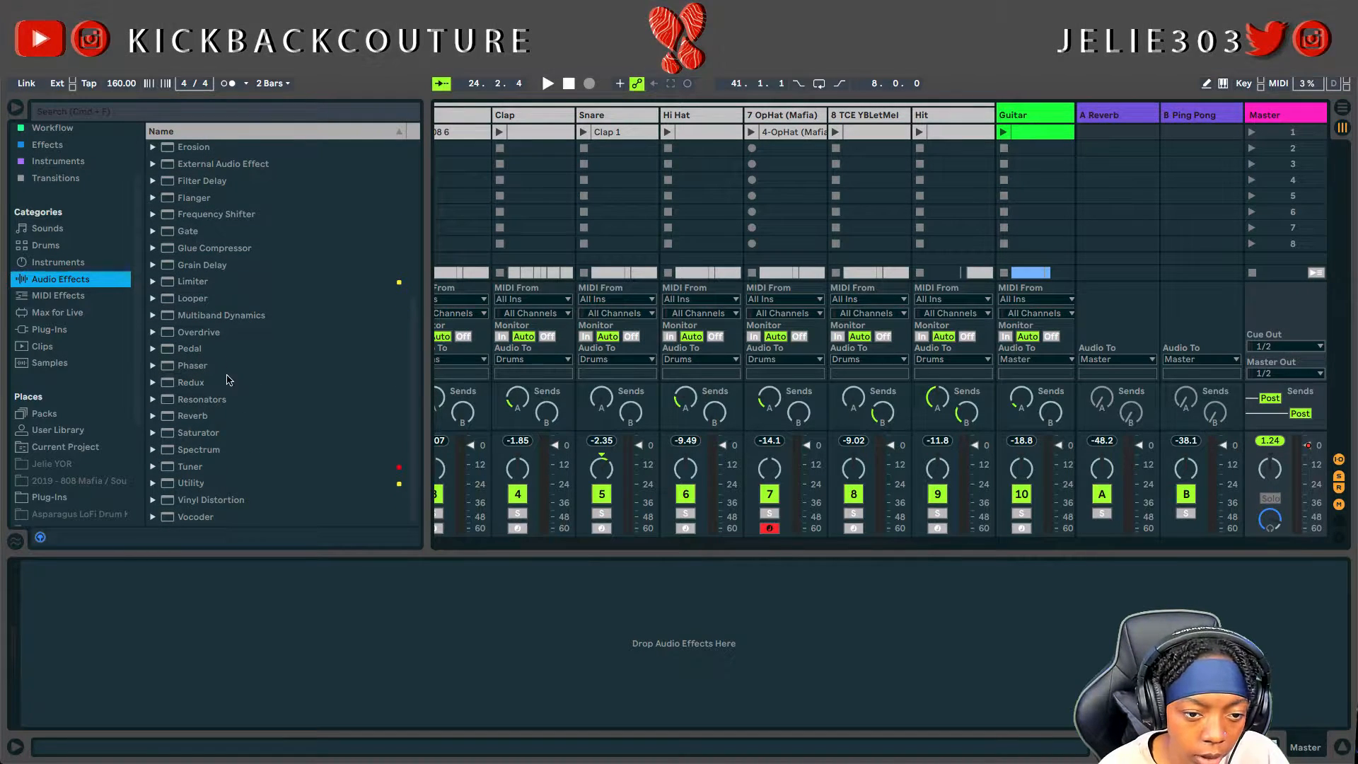
double_click(207, 283)
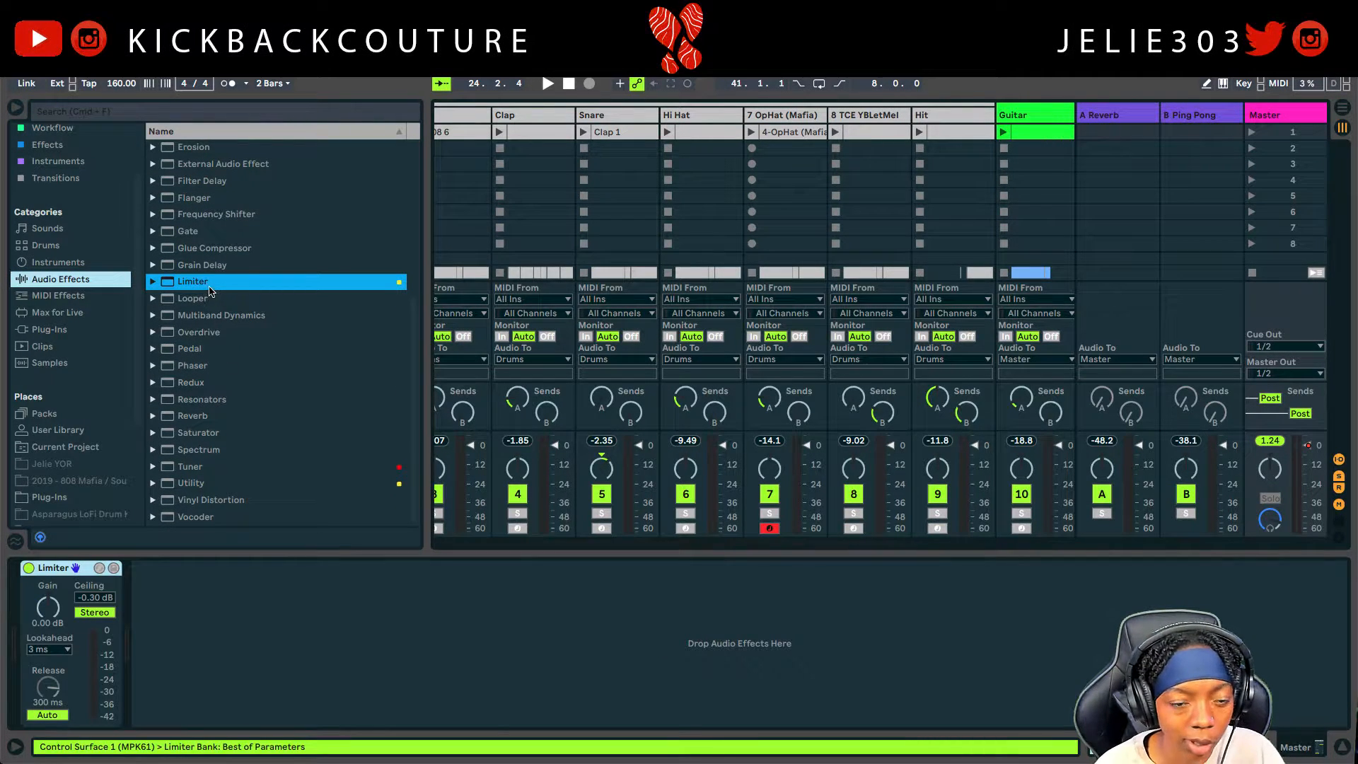
double_click(229, 251)
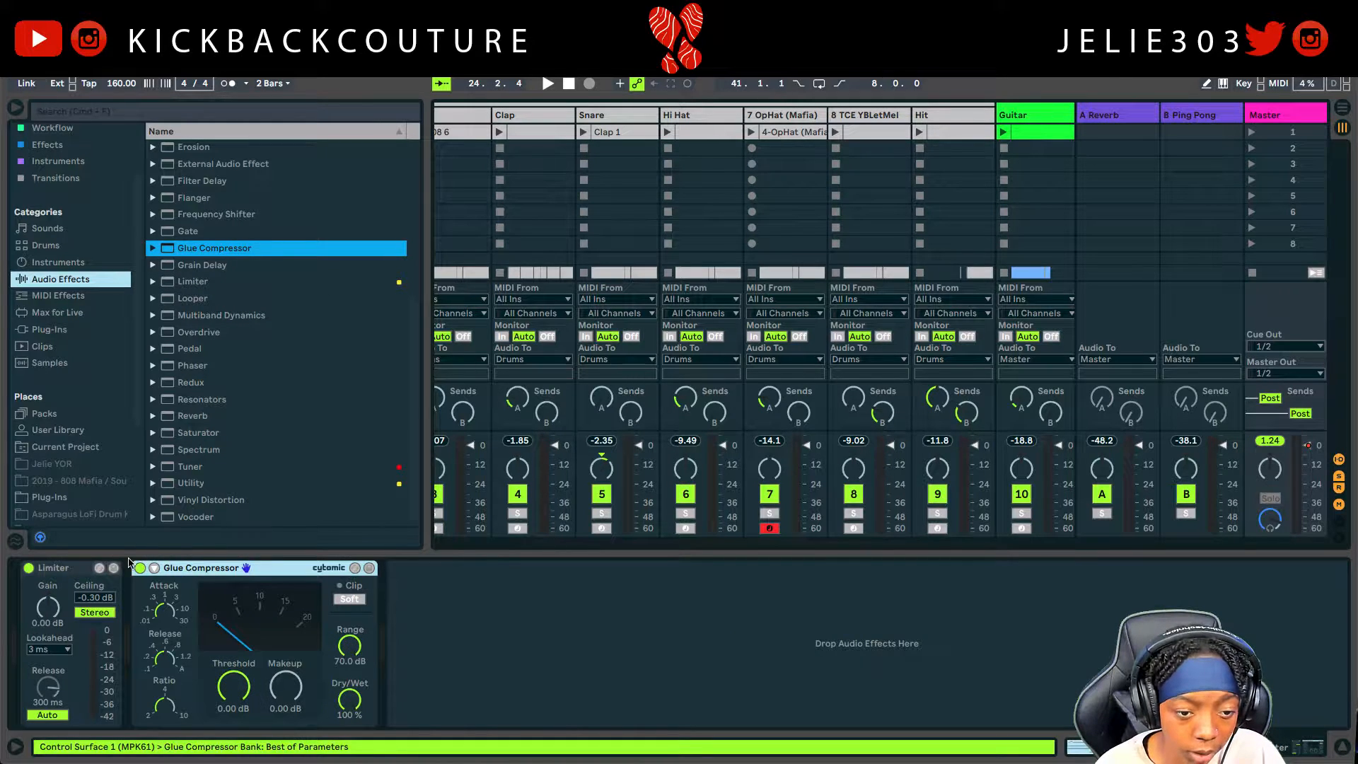
- Bypass both the Glue Compressor and the Limiter on the Master track and hide the browser
click(140, 569)
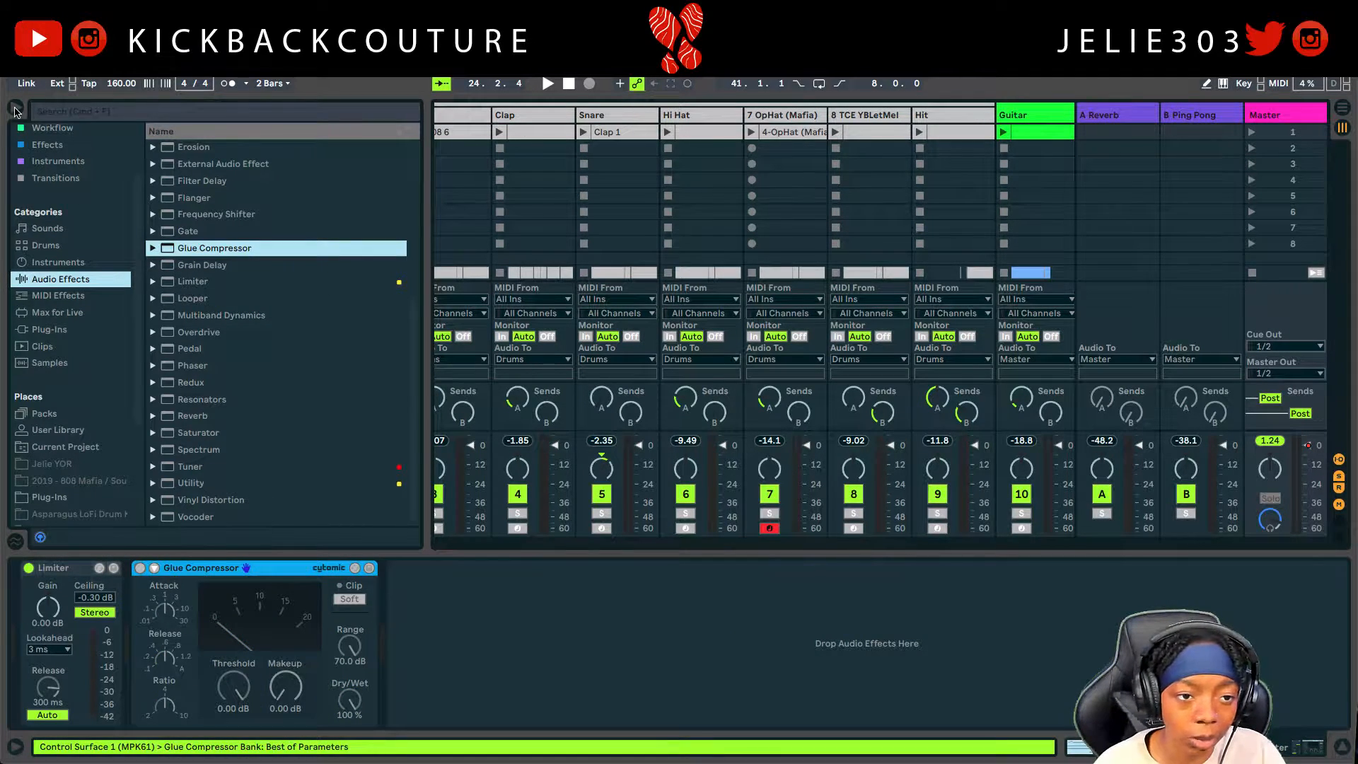
click(14, 110)
click(29, 568)
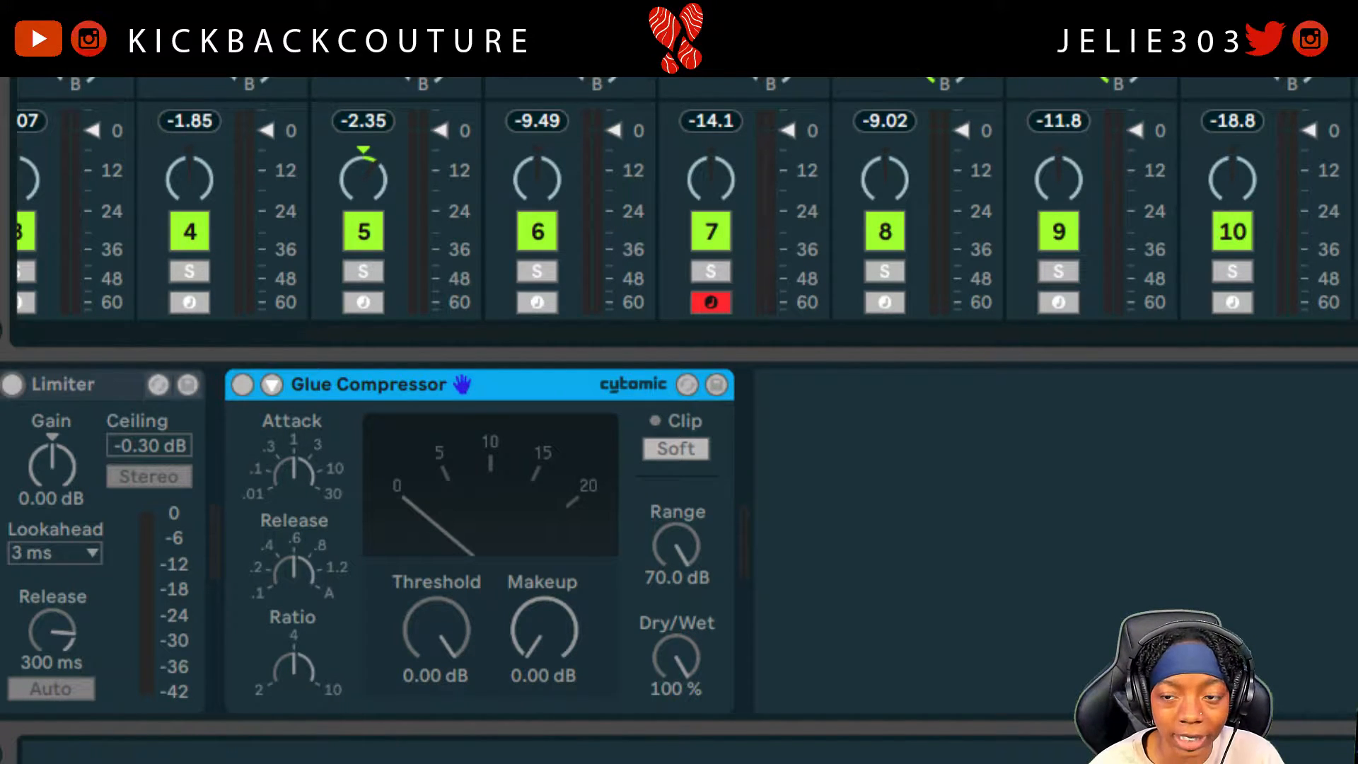
- Play the beat with both effects bypassed and again with the Limiter enabled at its default settings, and bypass the Limiter
key(space)
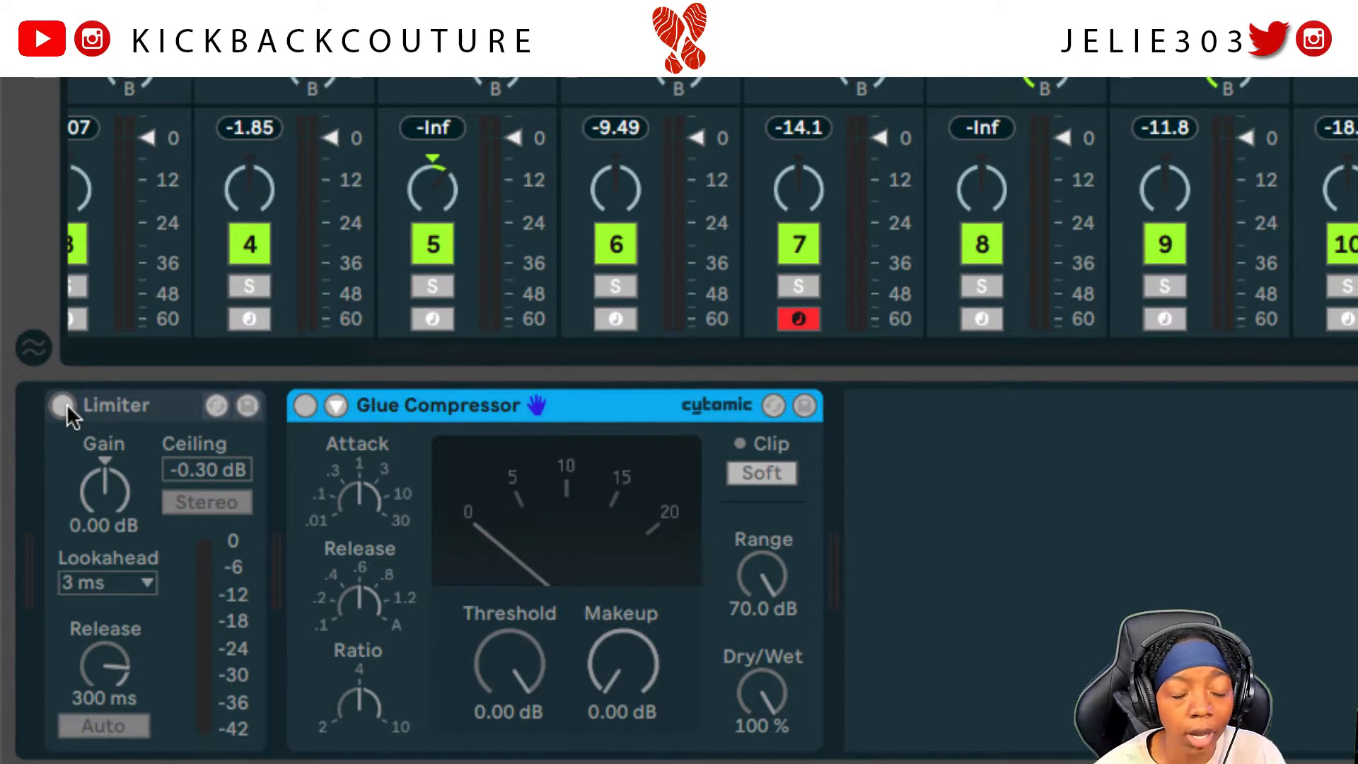
click(64, 407)
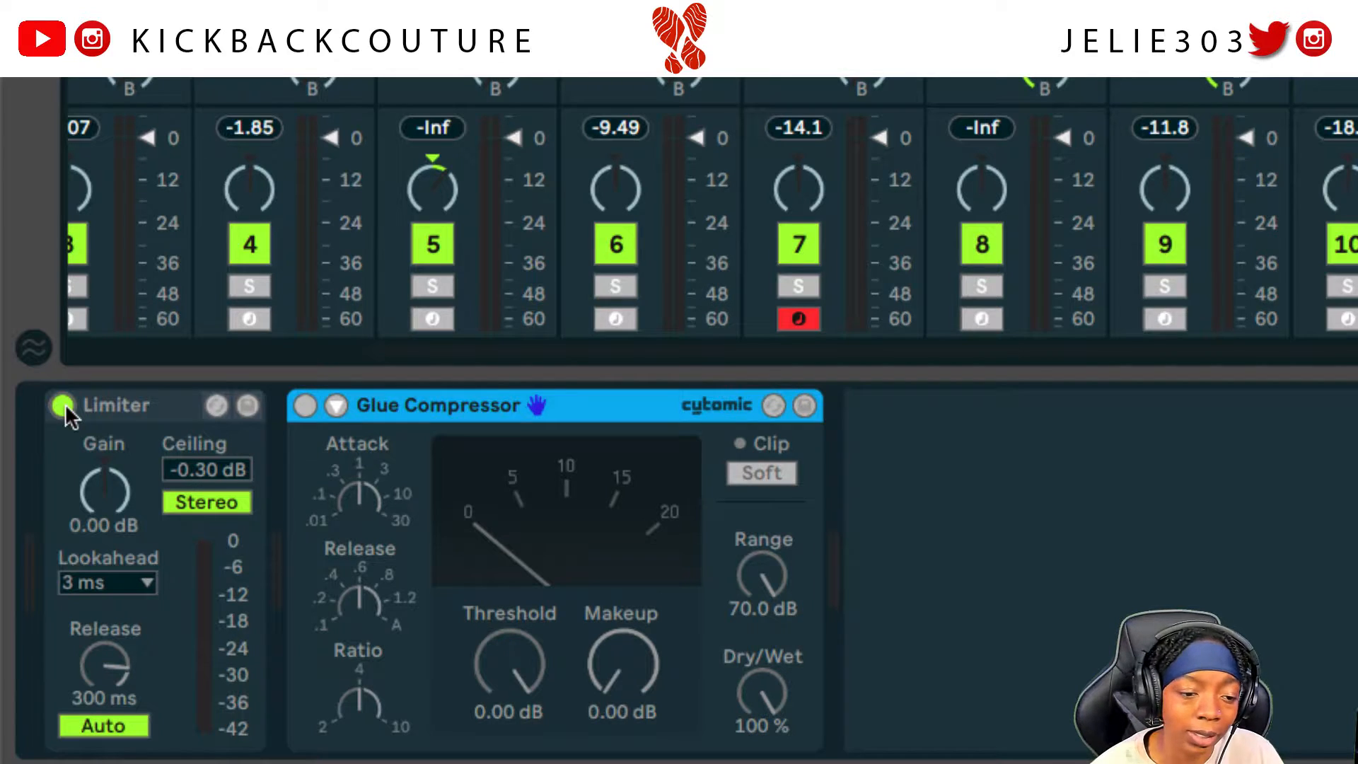
key(space)
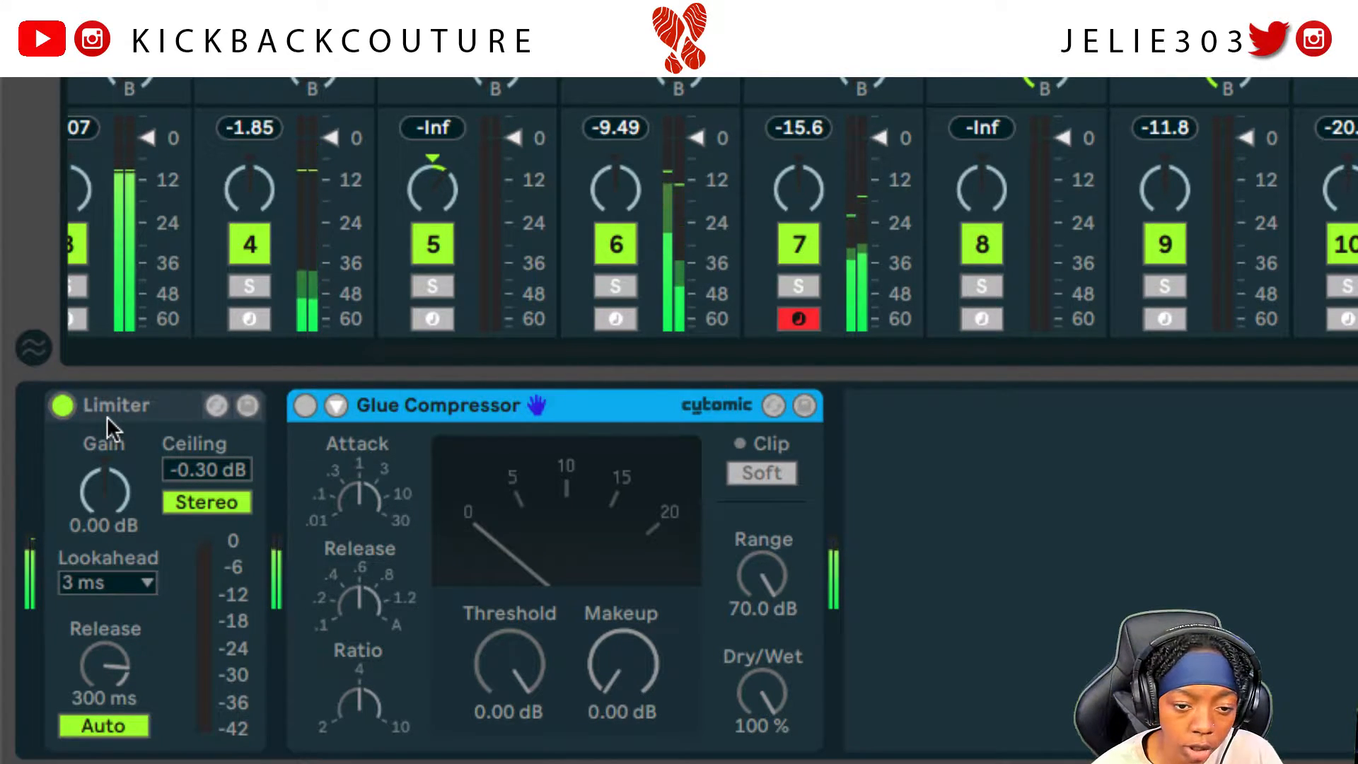
click(64, 406)
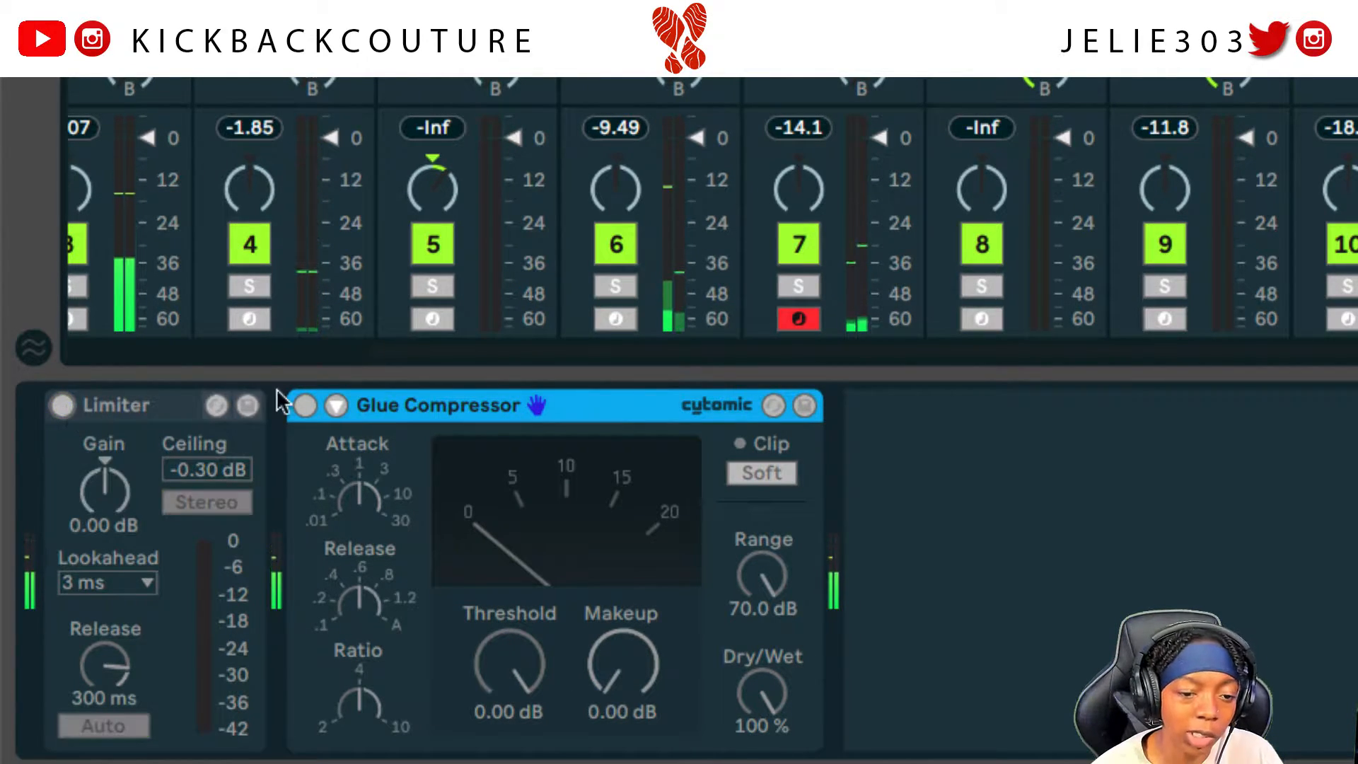
- Enable the Glue Compressor with Soft clipping on, threshold at -2.22 dB and makeup gain at 4.92 dB
click(305, 406)
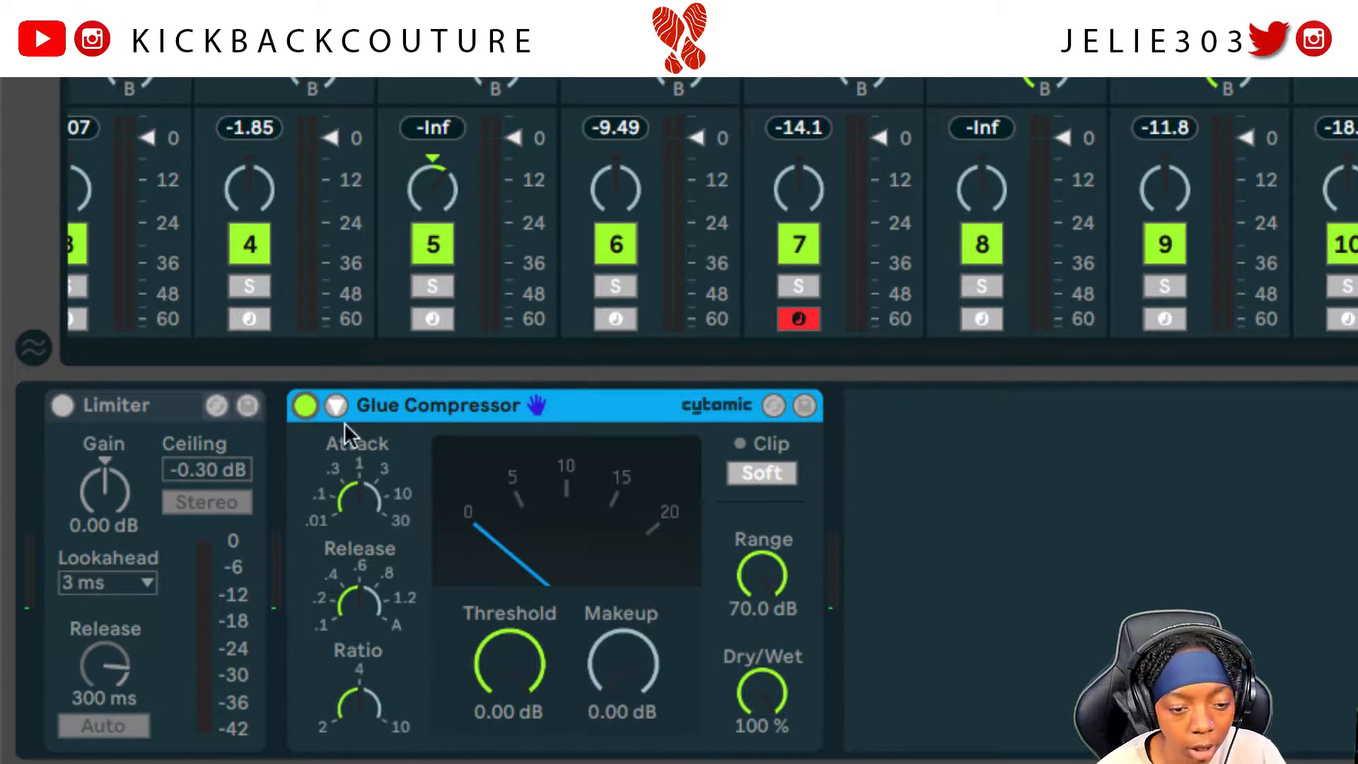
click(761, 473)
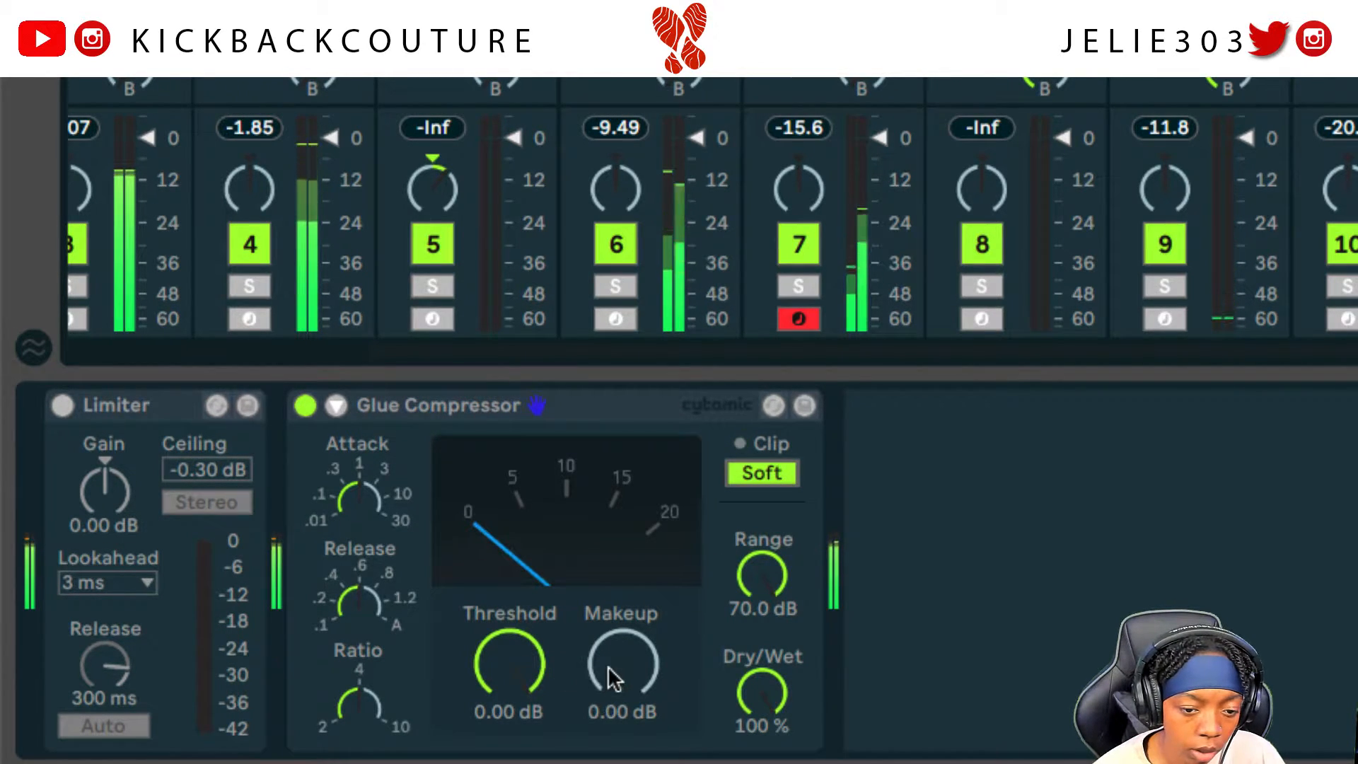
click(535, 670)
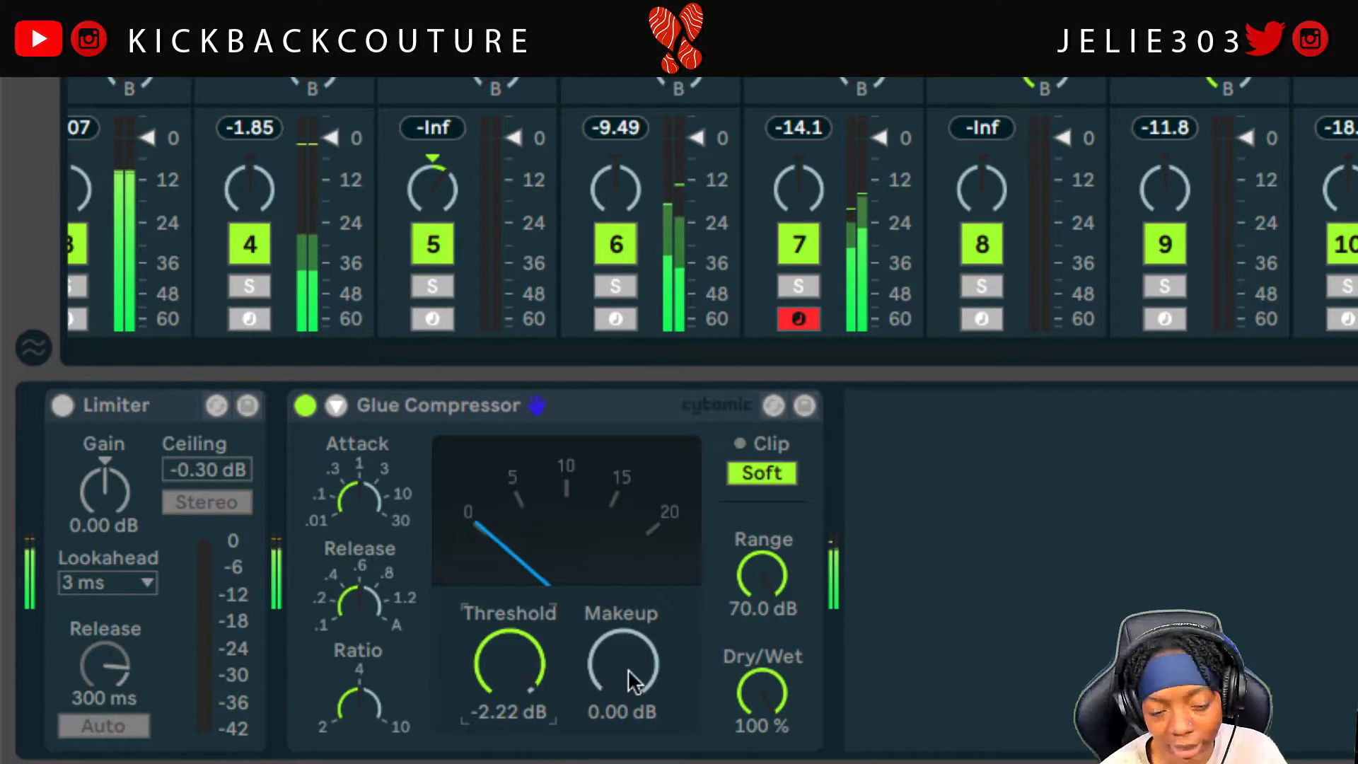
drag(637, 683, 622, 637)
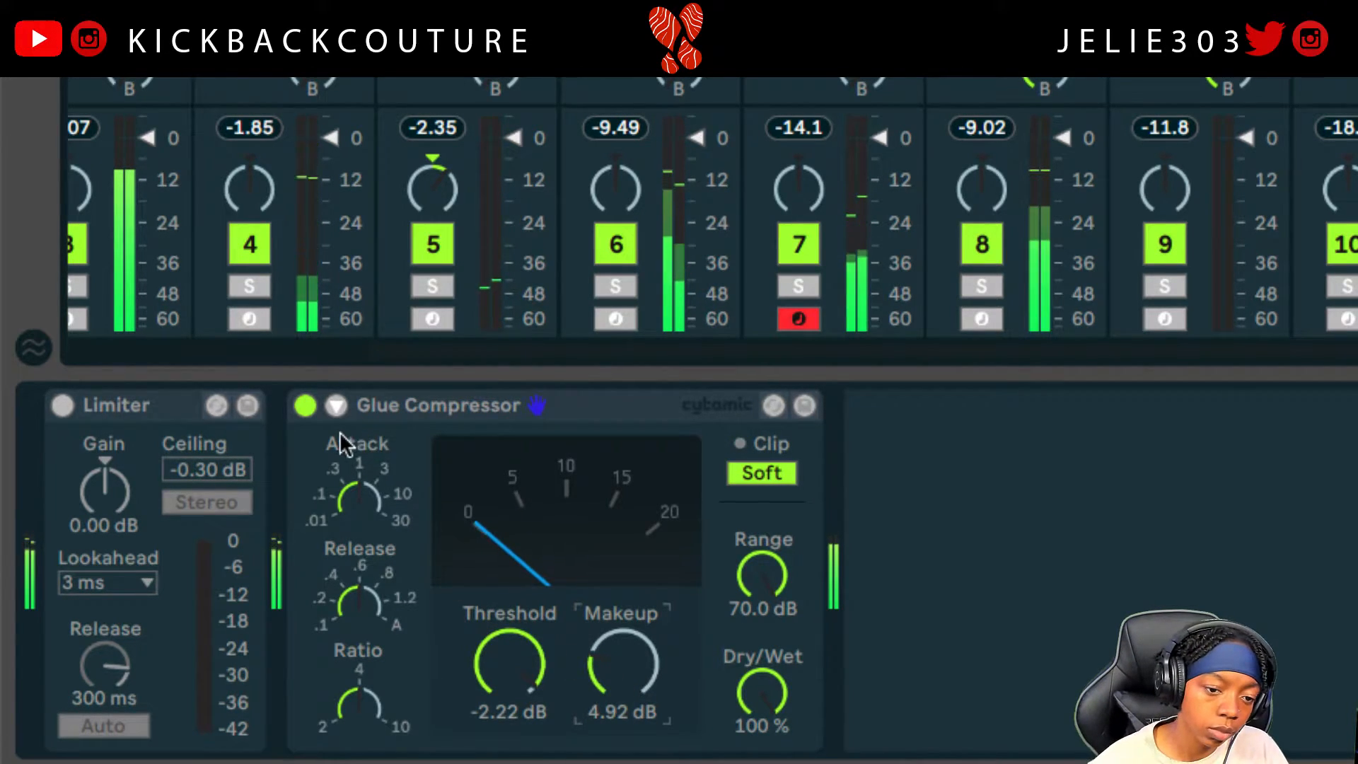
- Bypass the Glue Compressor and enable the Limiter with its gain raised to 4.90 dB
click(304, 408)
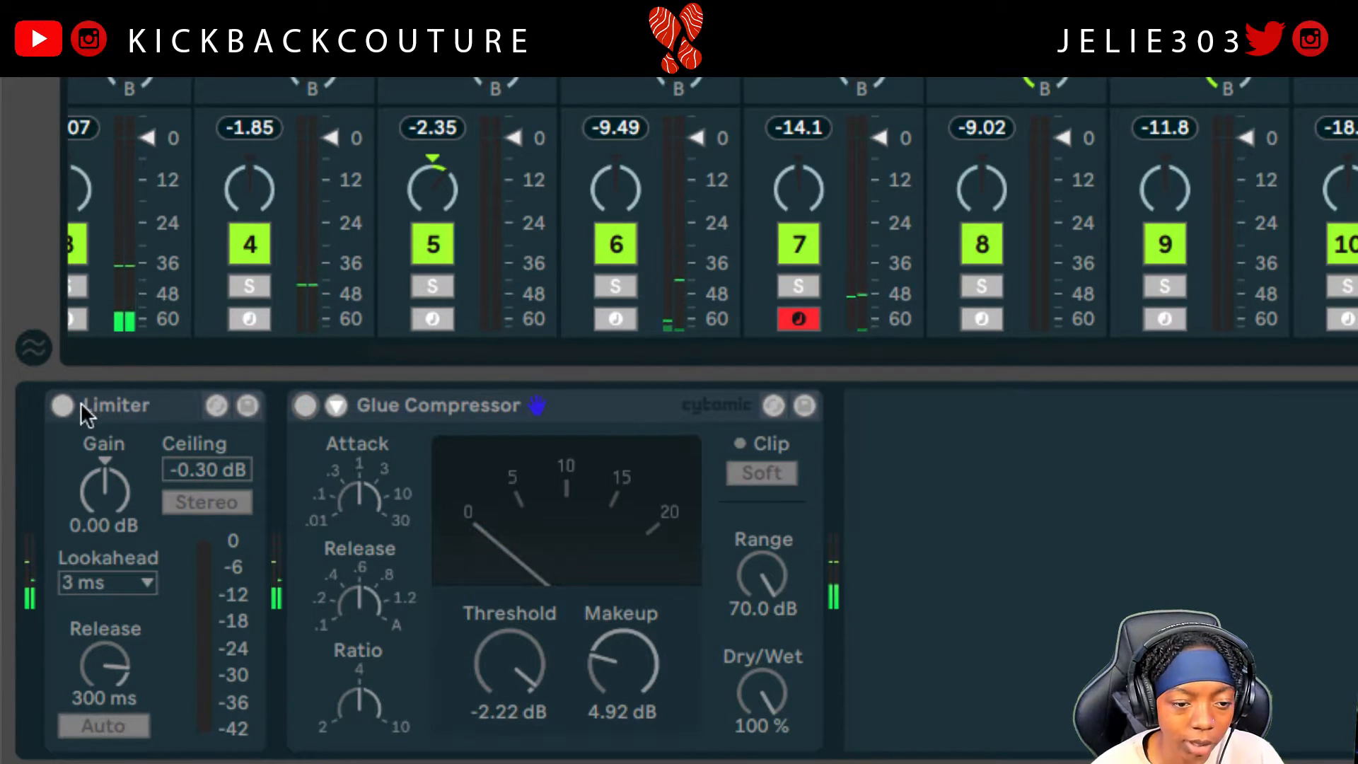
click(62, 405)
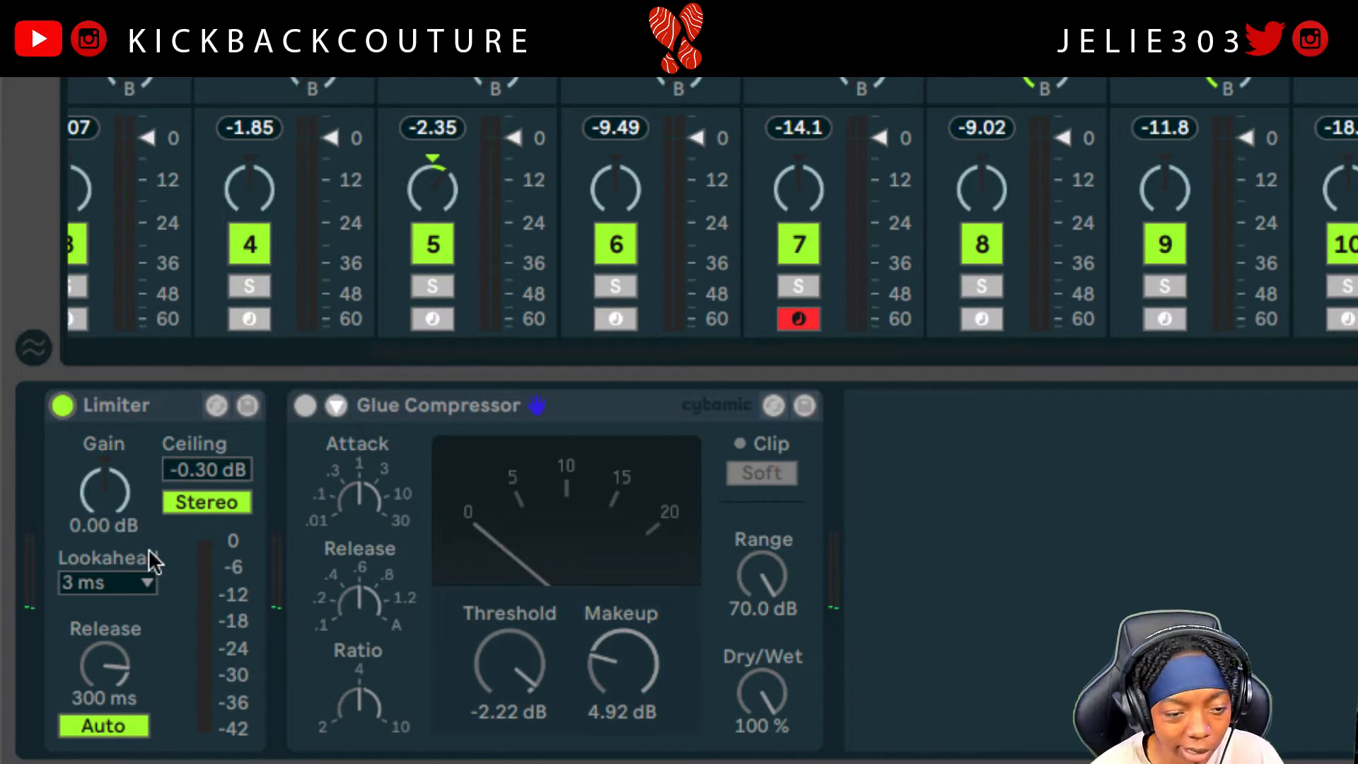
drag(104, 501, 104, 466)
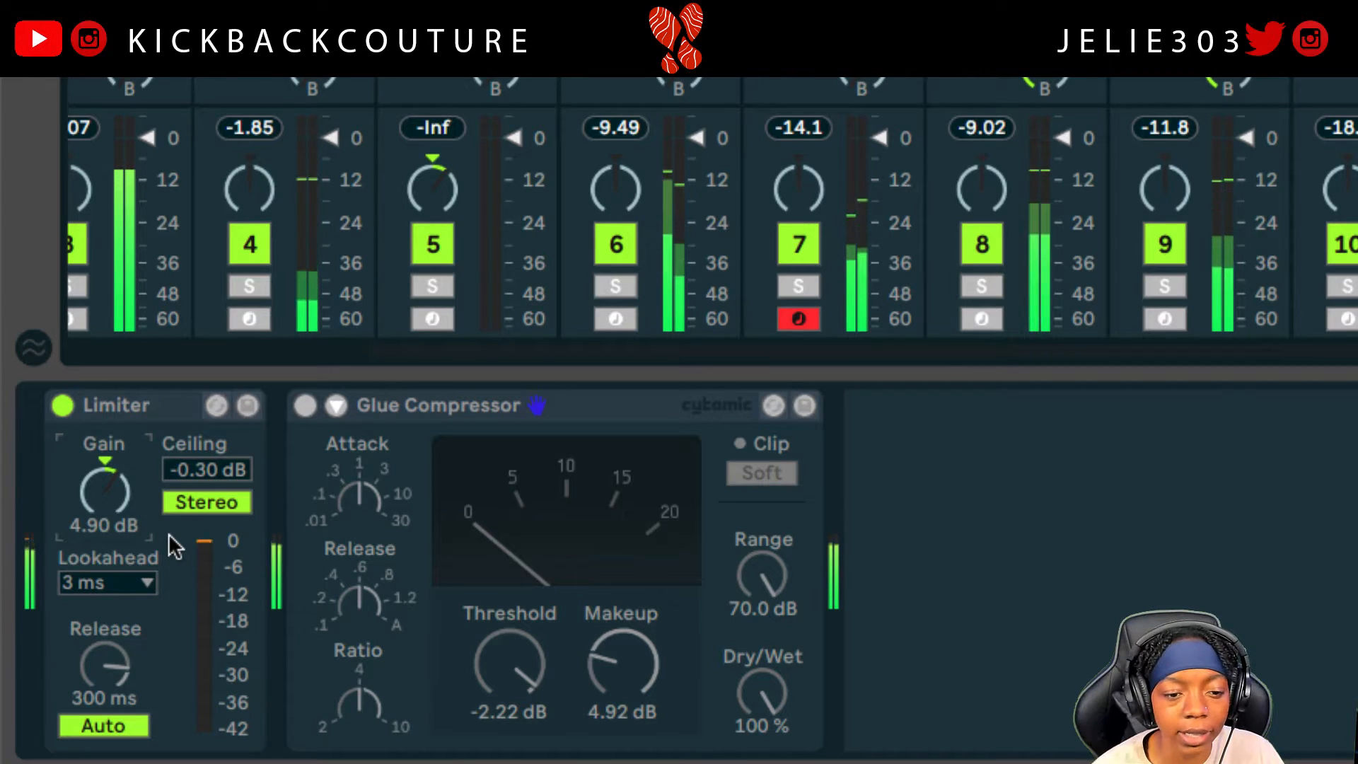
- Play the beat through the Limiter alone and switch to the Glue Compressor alone to compare their sound
click(164, 409)
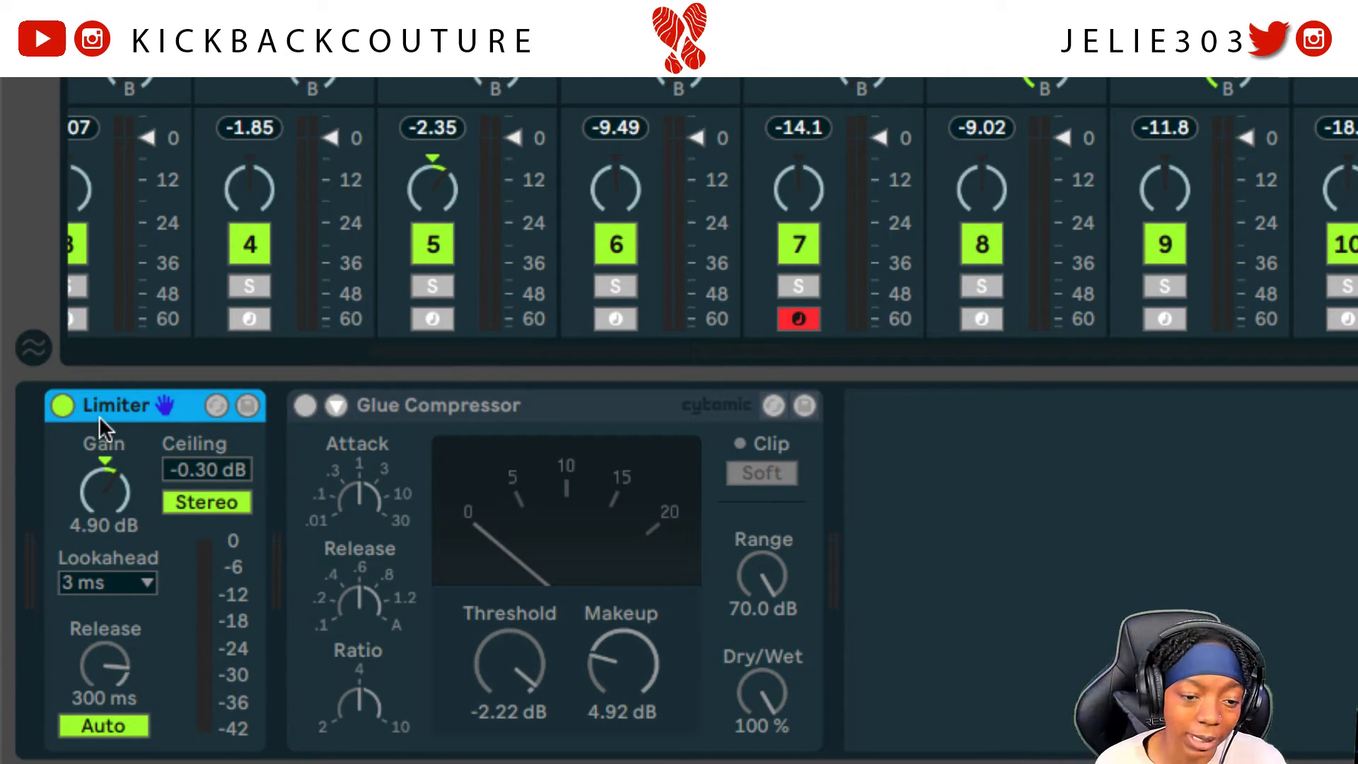
click(584, 409)
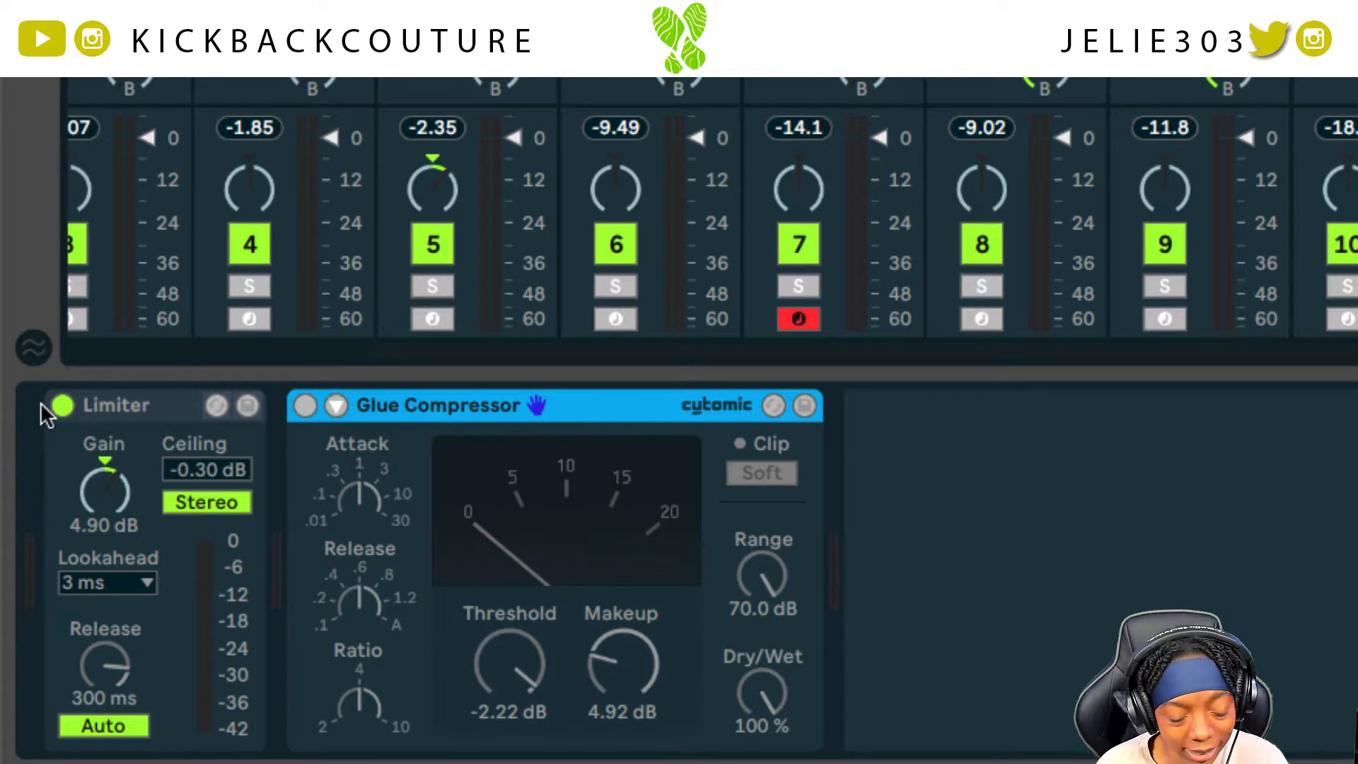
key(space)
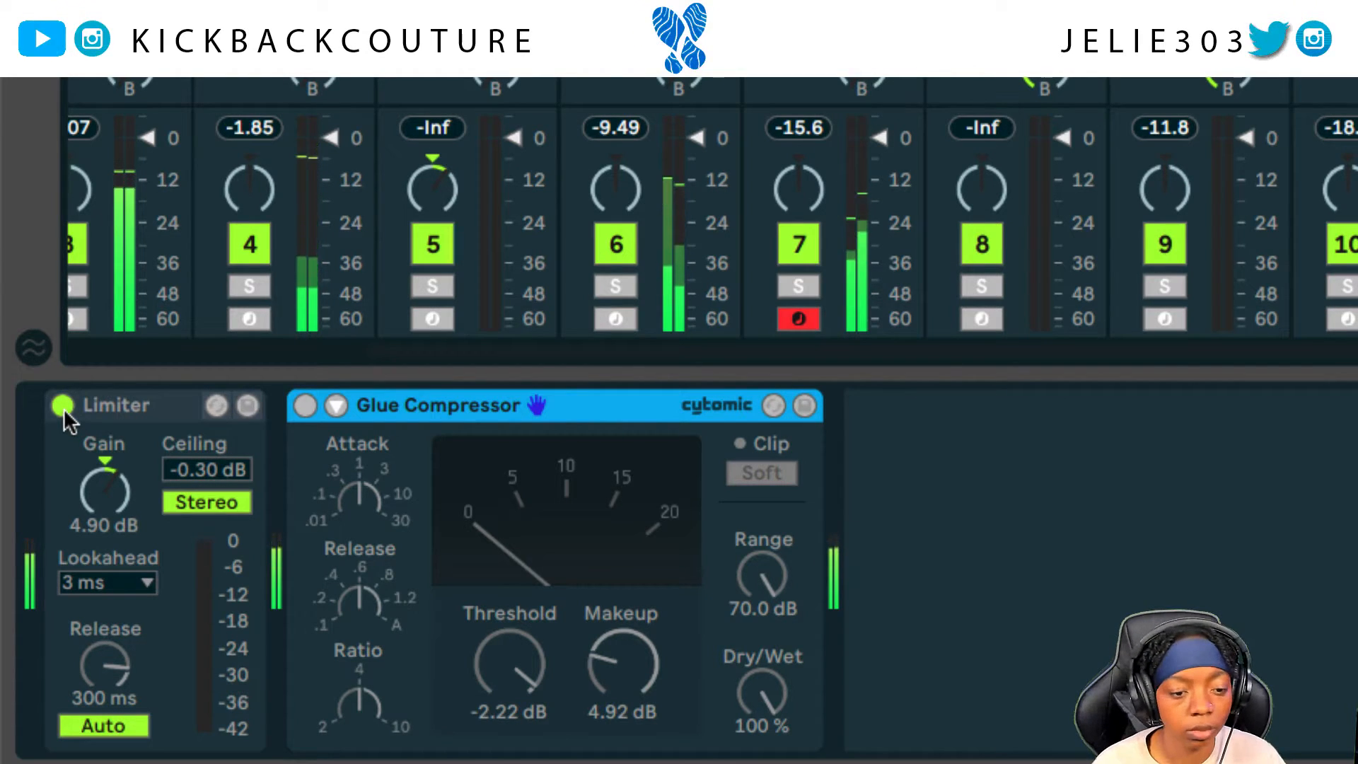
click(64, 409)
click(304, 404)
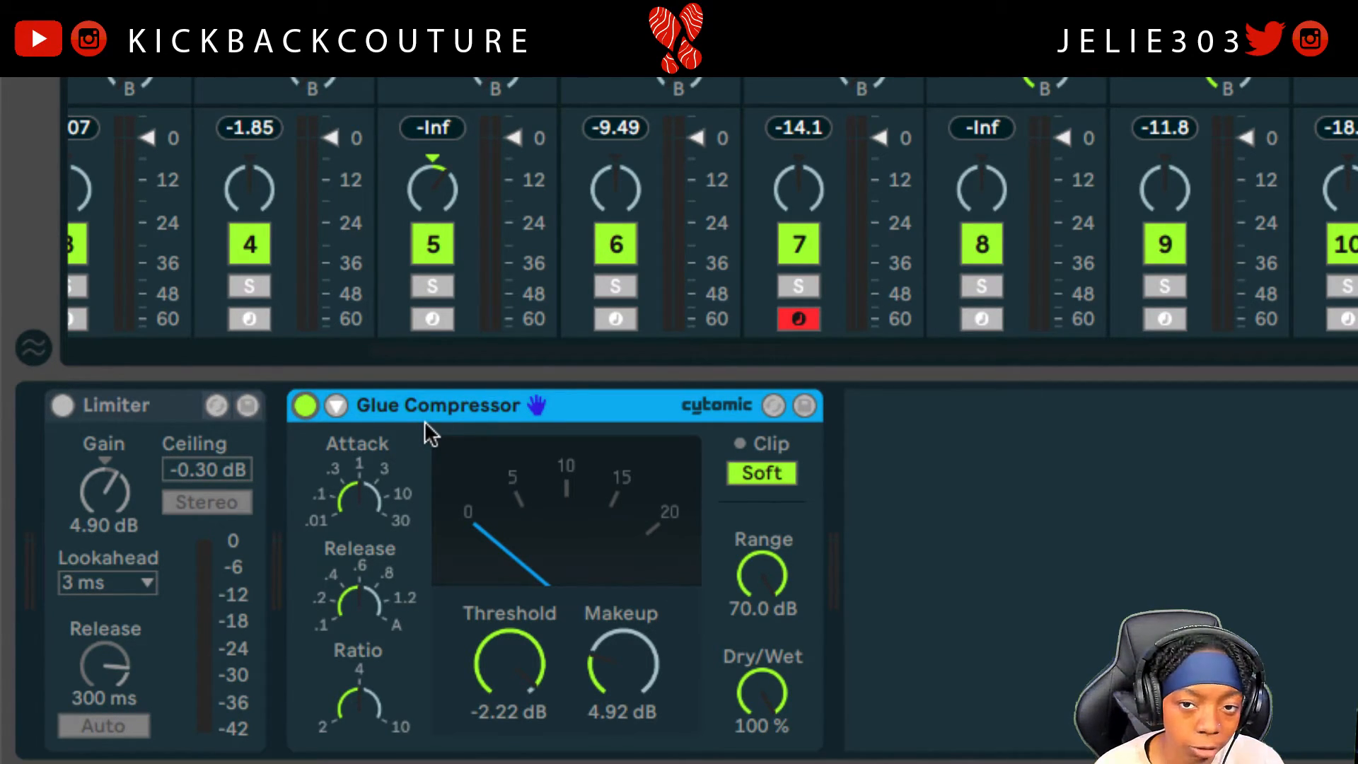
- Repeat the comparison by switching back to the Limiter alone and returning to the Glue Compressor alone during playback
click(304, 406)
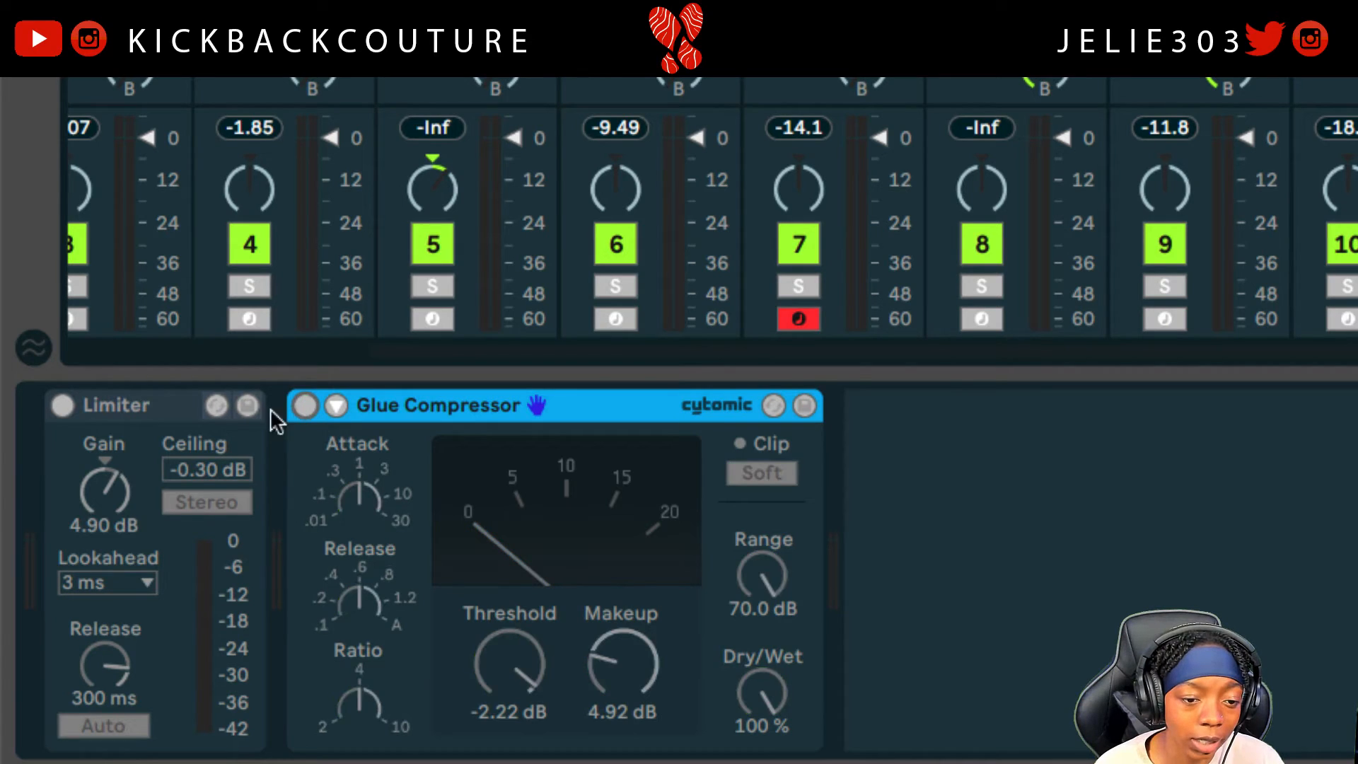
click(64, 406)
click(153, 409)
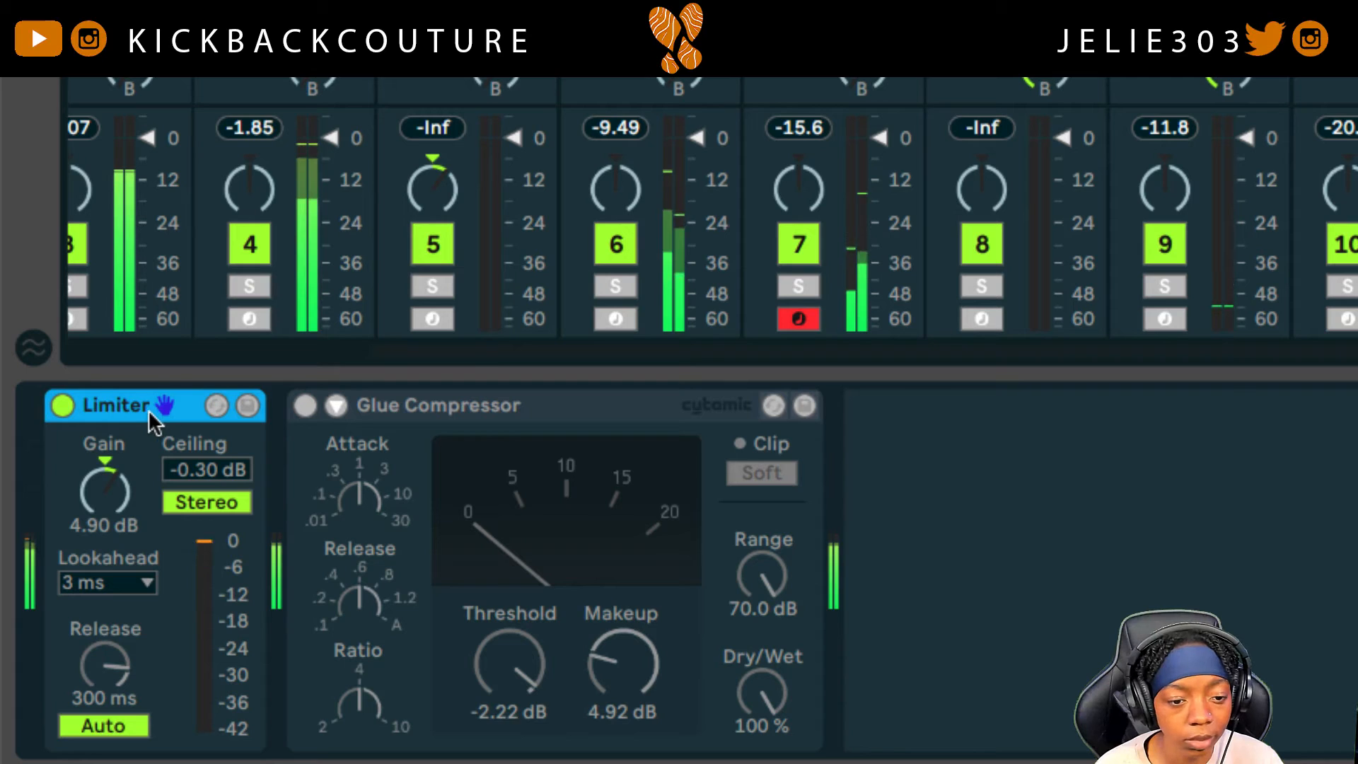
click(64, 407)
click(304, 406)
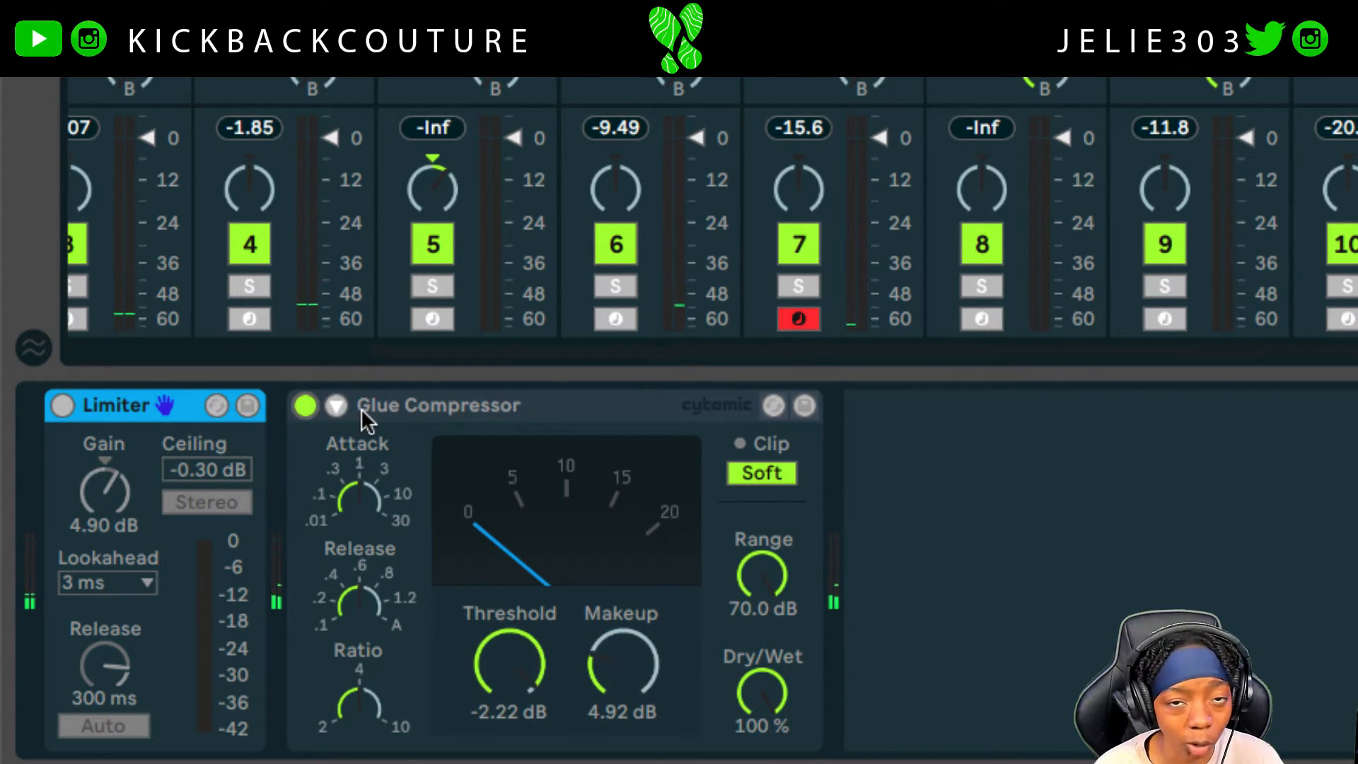